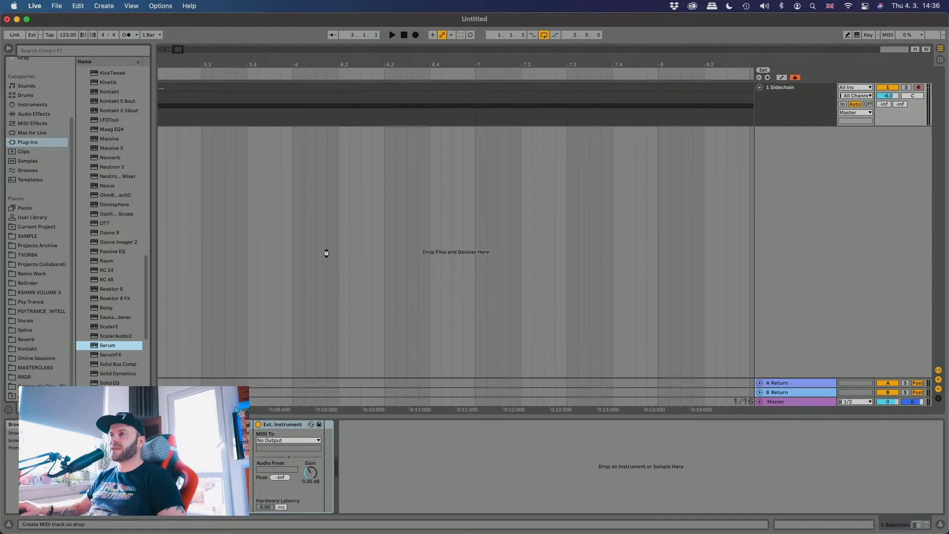
Step: Load Serum onto a new MIDI track and set oscillator A to the analog Basic_Cjw wavetable with its wavetable position fully up
drag(327, 253, 327, 253)
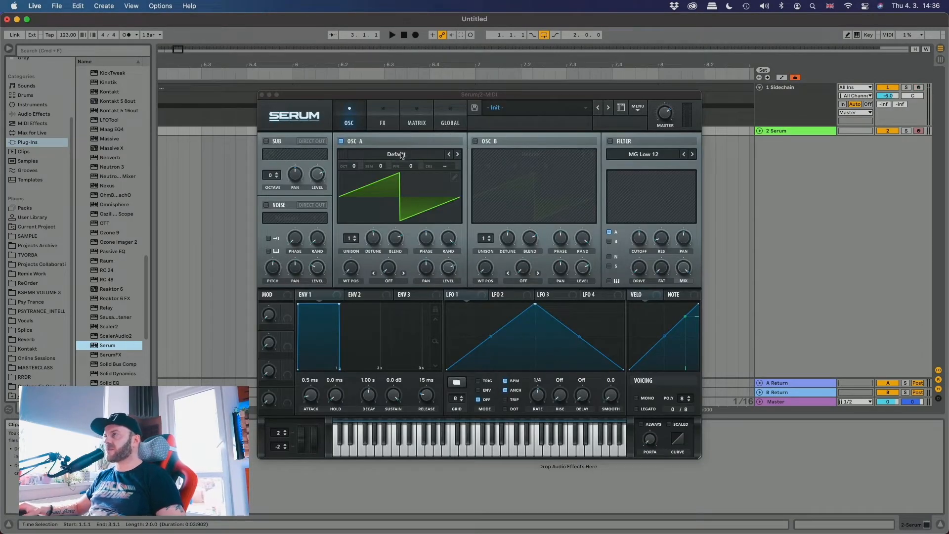
click(421, 156)
mouse_move(433, 167)
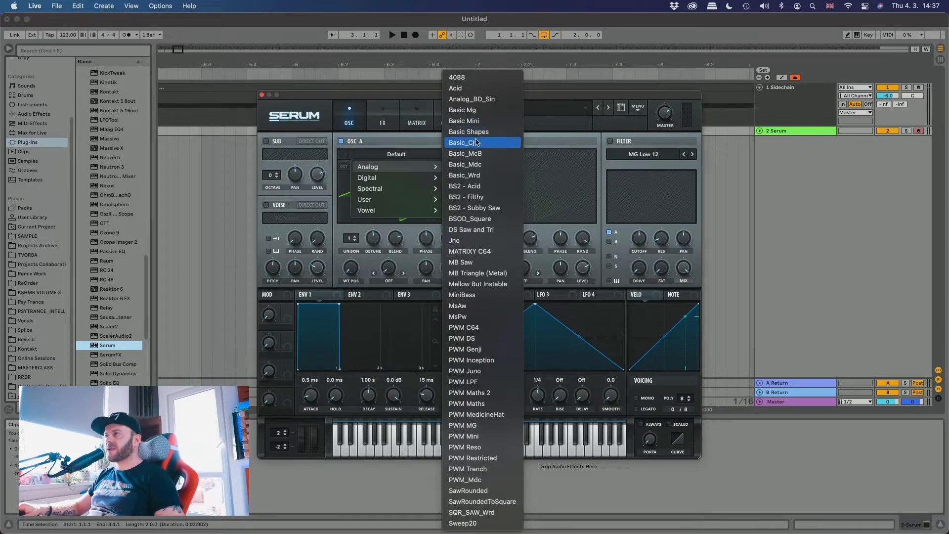
click(455, 154)
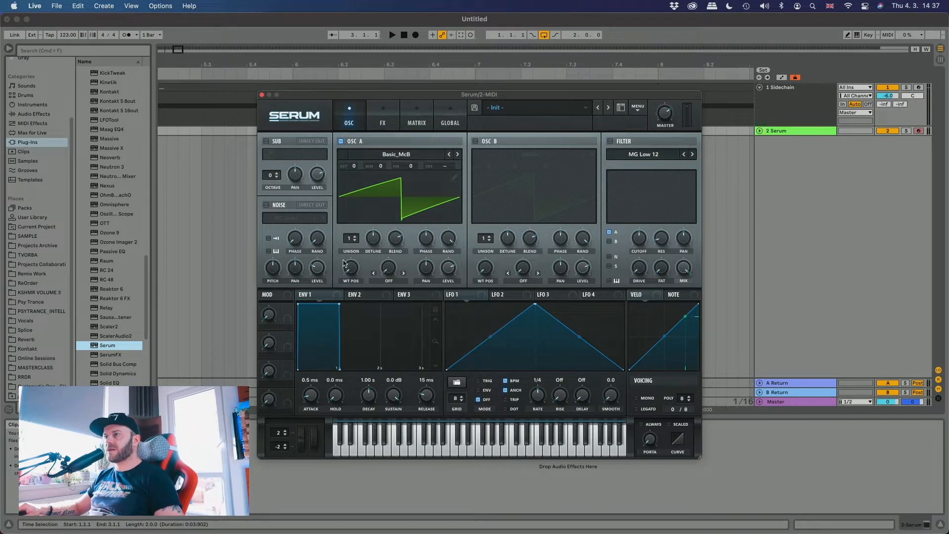
drag(347, 273, 389, 170)
click(449, 155)
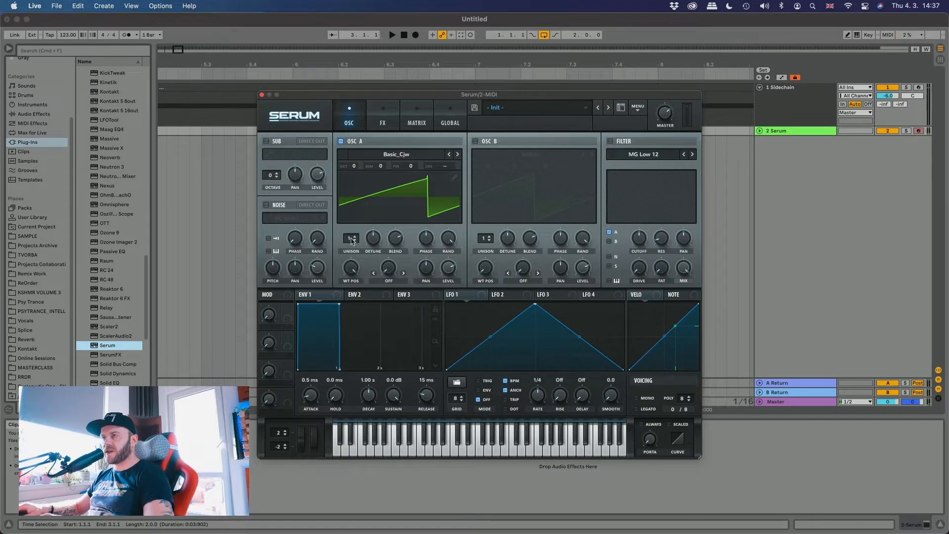
Step: Set oscillator A's unison to 16 voices and raise its unison blend to about 85
drag(351, 240, 352, 203)
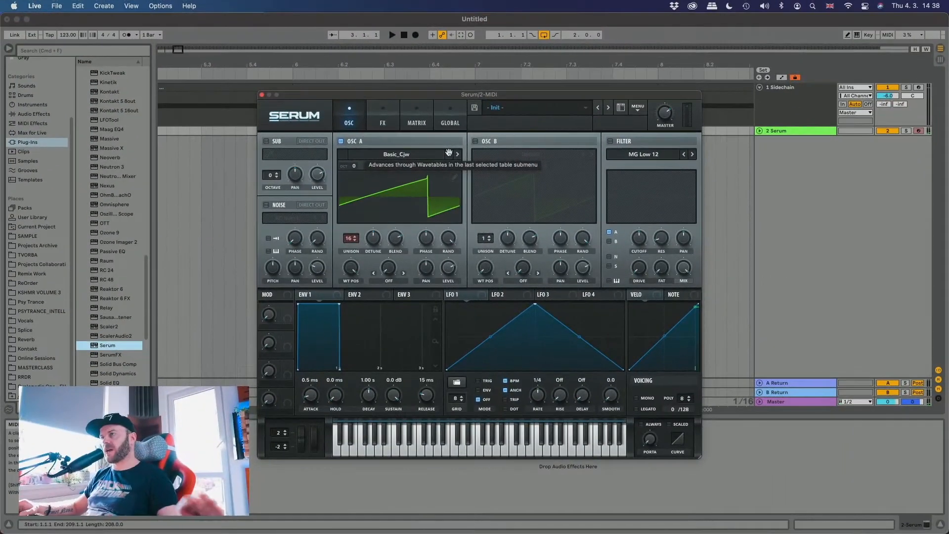
drag(397, 245, 399, 244)
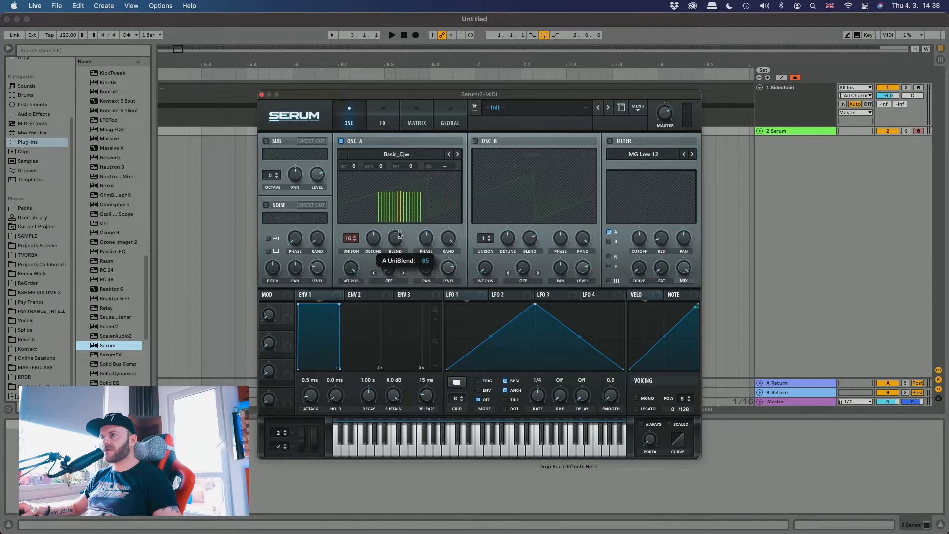
drag(399, 235, 399, 234)
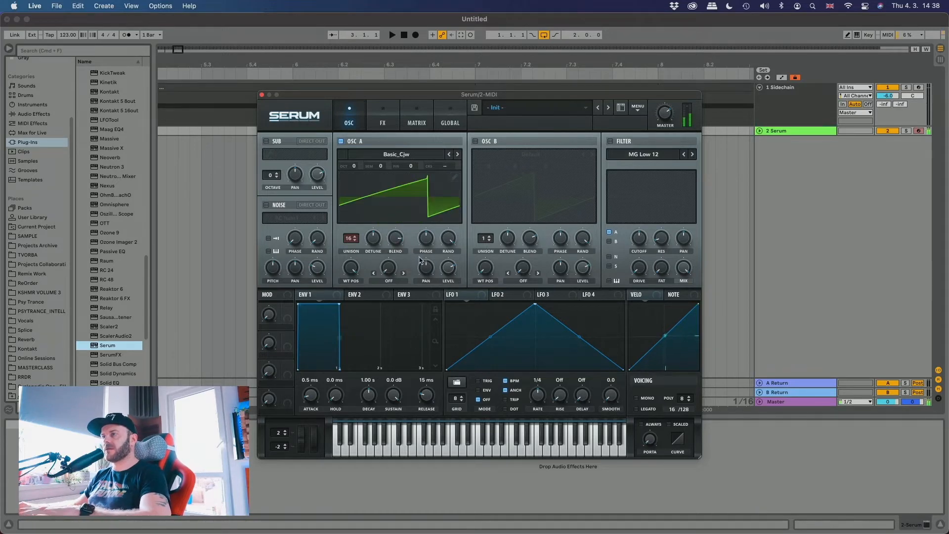
Step: Turn on oscillator B and load the analog Basic_Cjw wavetable into it
click(475, 141)
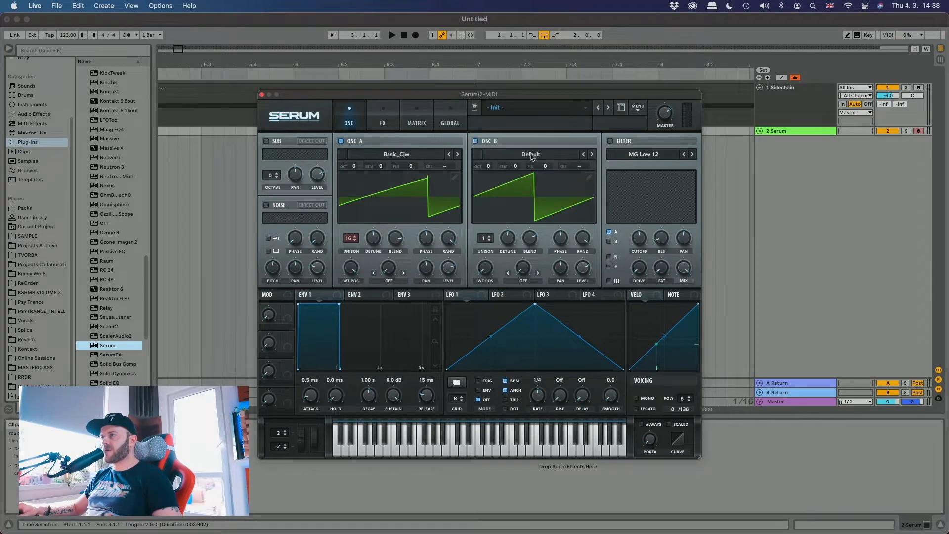
click(531, 157)
mouse_move(509, 167)
click(613, 152)
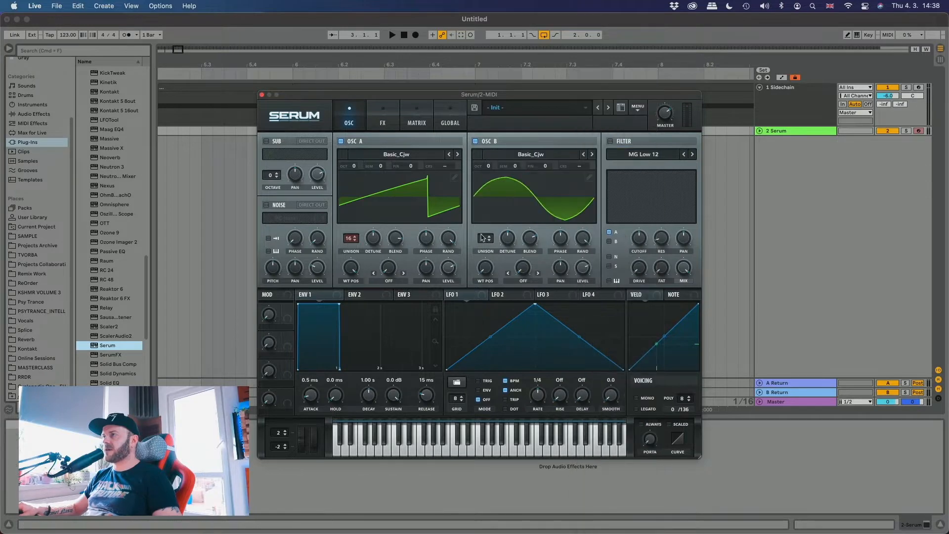
Step: Give oscillator B 16 unison voices and a wavetable position of 256, and adjust its unison blend and detune
drag(484, 238, 521, 88)
drag(485, 273, 516, 102)
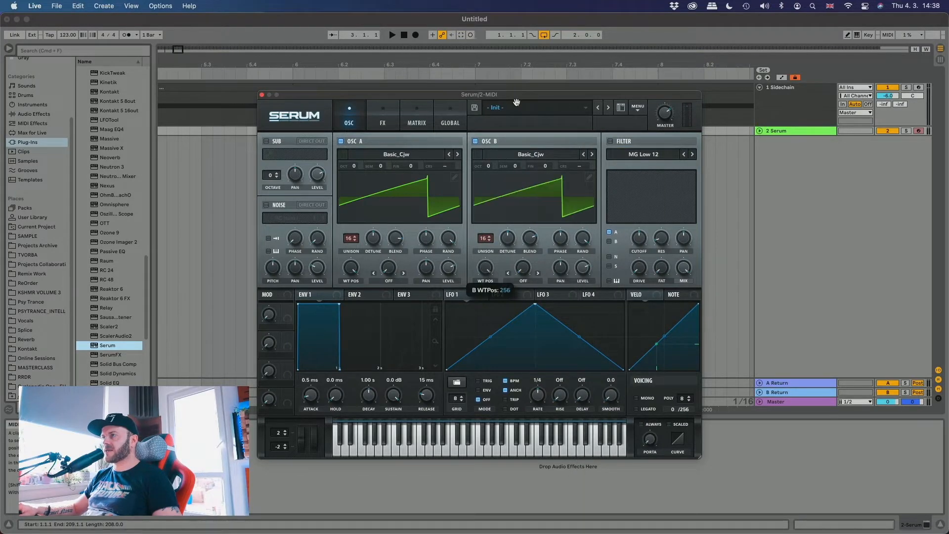
drag(531, 242, 512, 236)
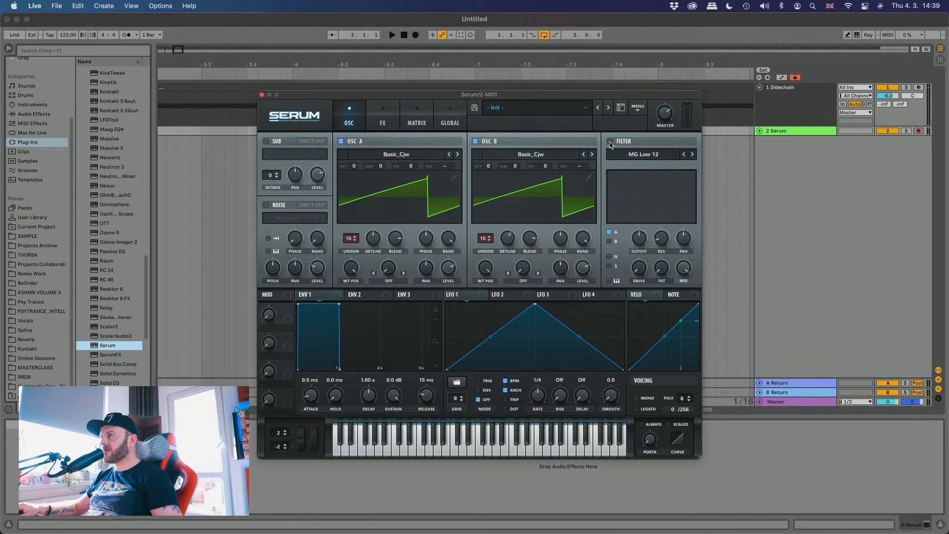
Step: Enable the filter for oscillators A and B with the MG Low 24 type and lower its cutoff
click(610, 142)
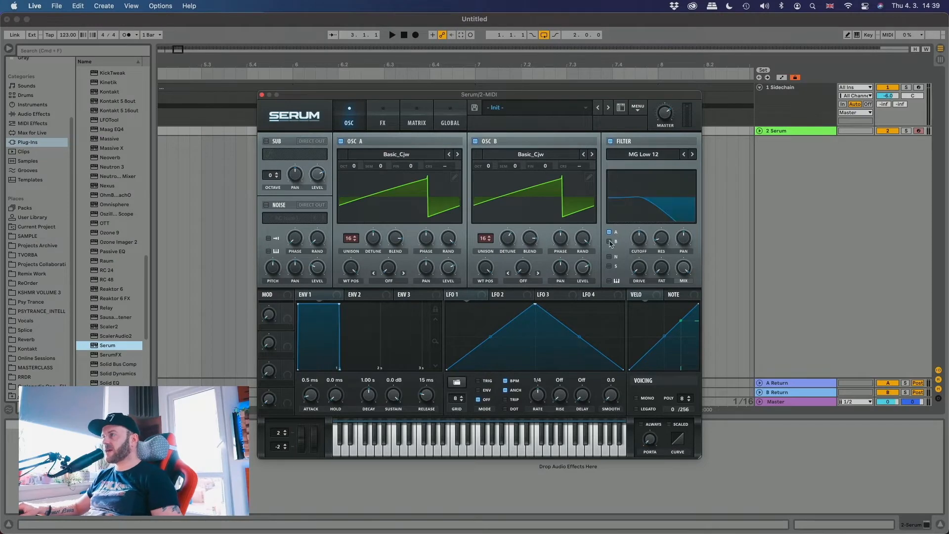
click(693, 155)
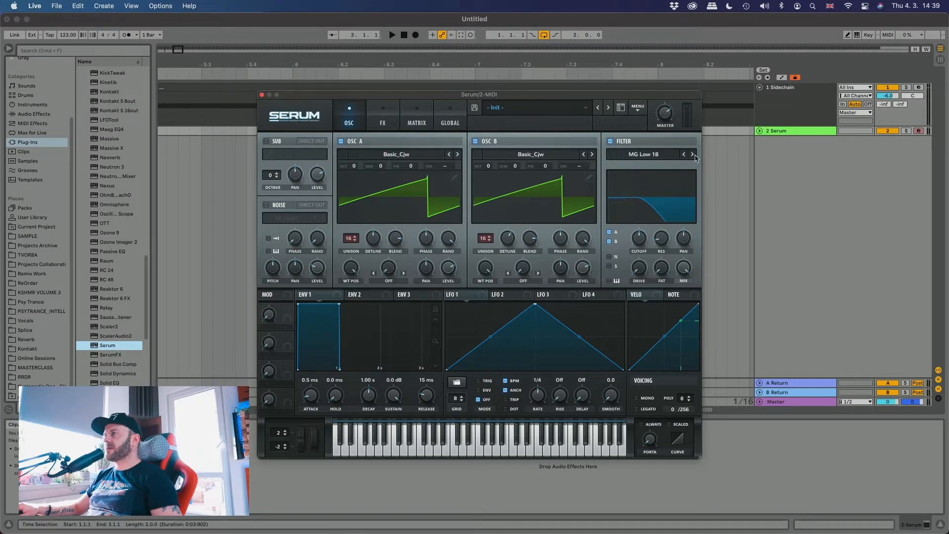
drag(638, 243, 638, 256)
Step: Modulate the fully closed filter cutoff with Envelope 2, and shape that envelope with a shorter decay and lower sustain
drag(350, 295, 648, 202)
drag(640, 239, 640, 257)
drag(631, 228, 632, 222)
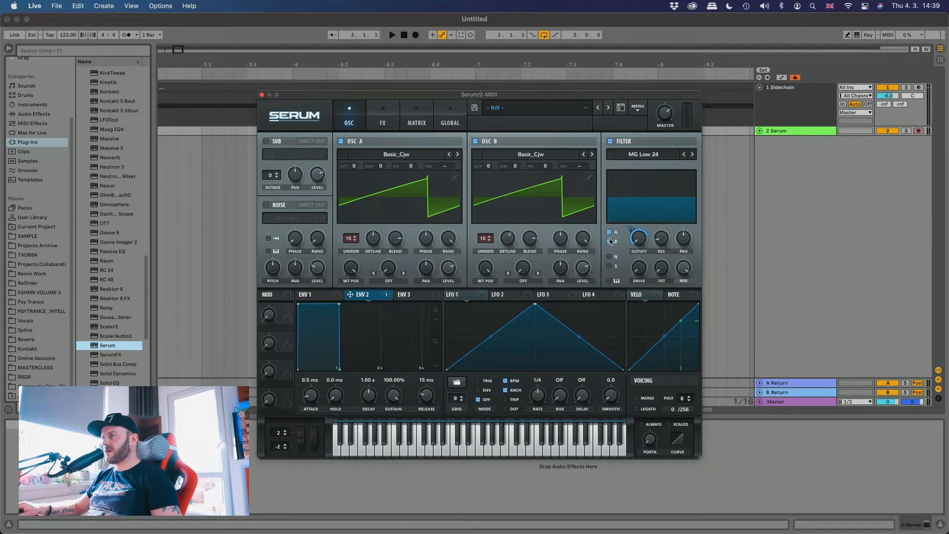
drag(339, 304, 321, 356)
drag(393, 396, 428, 406)
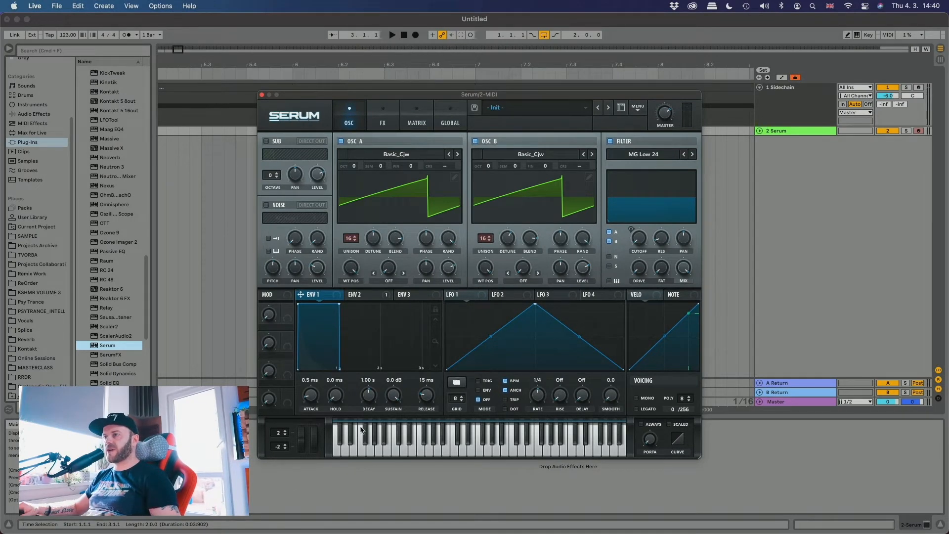
Step: Set Envelope 1's decay to 195 ms, sustain to -10.8 dB and release to 692 ms, and open the filter cutoff
drag(368, 395, 382, 440)
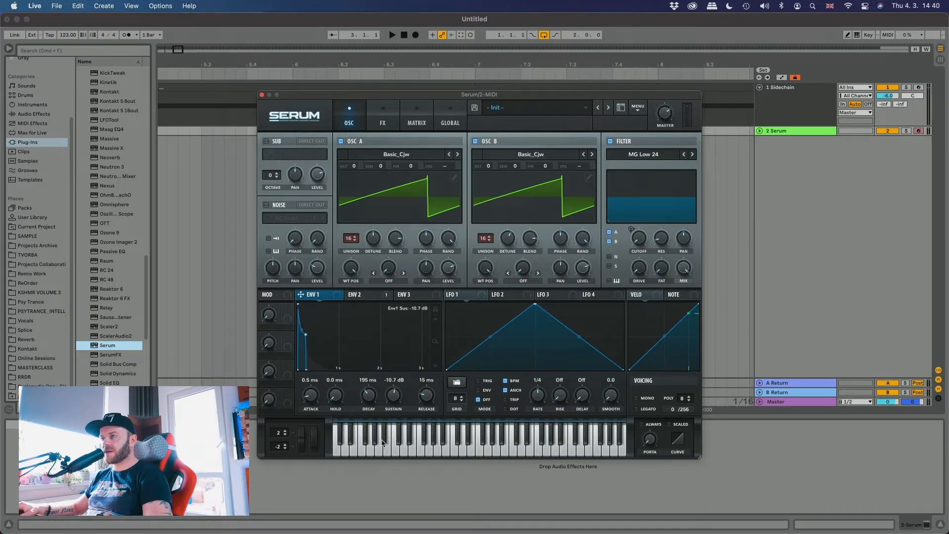
drag(428, 397, 428, 387)
drag(636, 242, 633, 200)
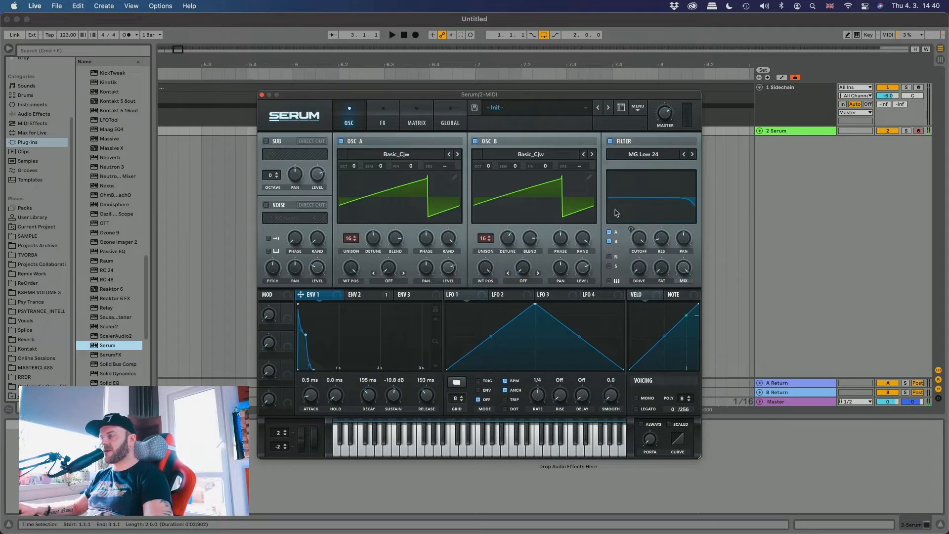
drag(427, 401, 434, 389)
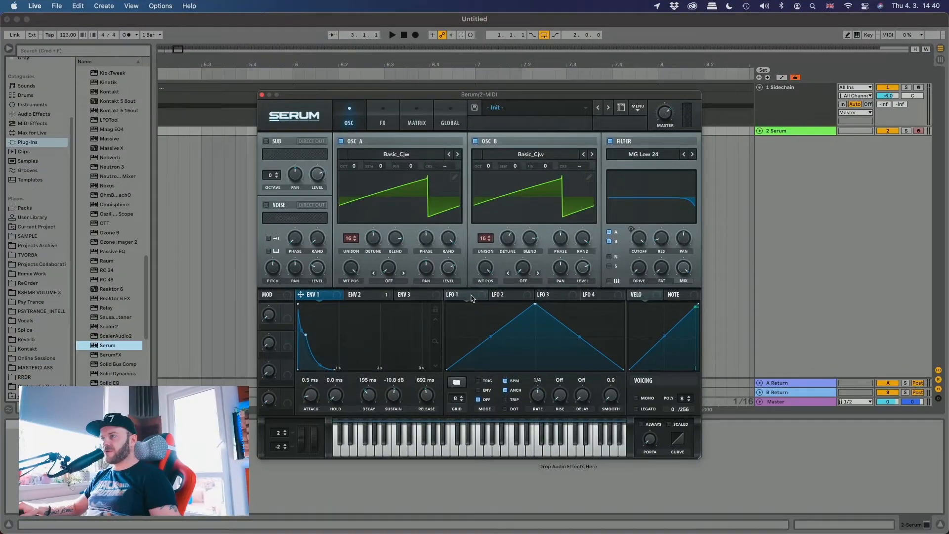
Step: Assign LFO 1 to oscillator A's phase at a one-bar rate, fine-tune the phase modulation and start playback
drag(472, 297, 417, 226)
drag(423, 170, 424, 170)
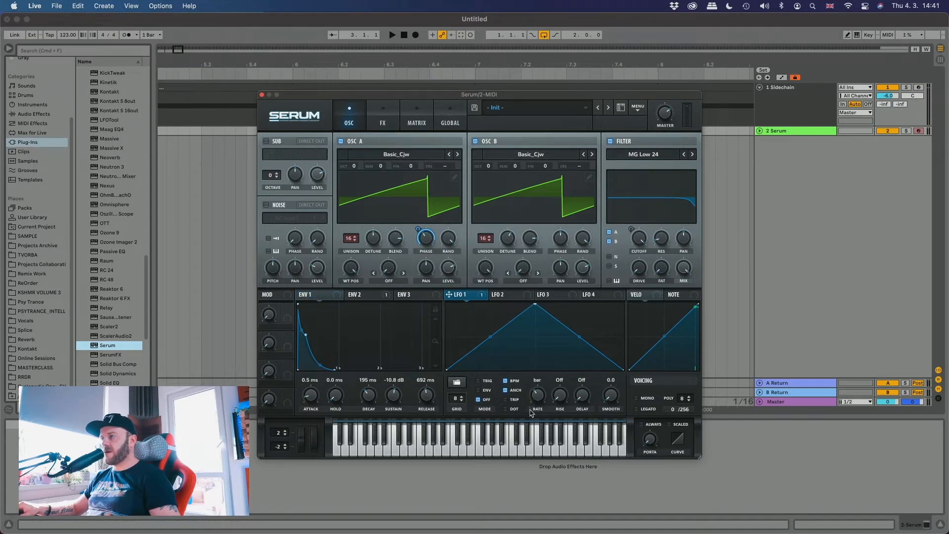
click(419, 228)
click(426, 242)
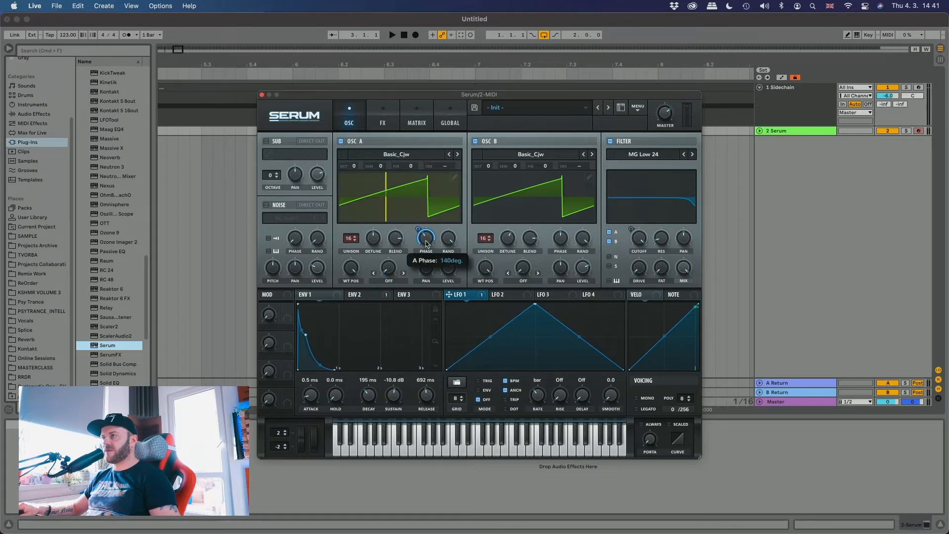
drag(426, 233, 426, 231)
key(space)
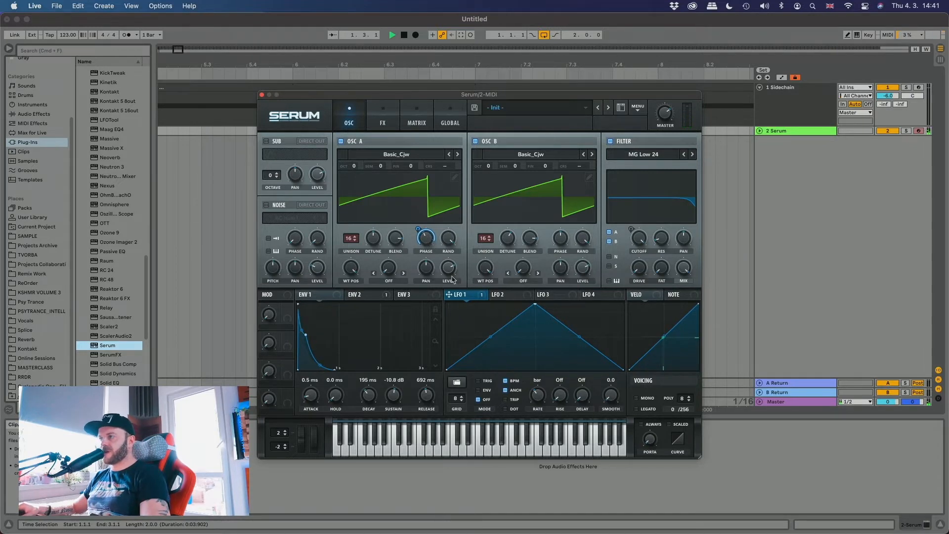
Step: Assign LFO 2 to oscillator B's phase at a 2 bar rate, and lower the triangle peaks of LFO 2 and LFO 1
drag(514, 297, 560, 239)
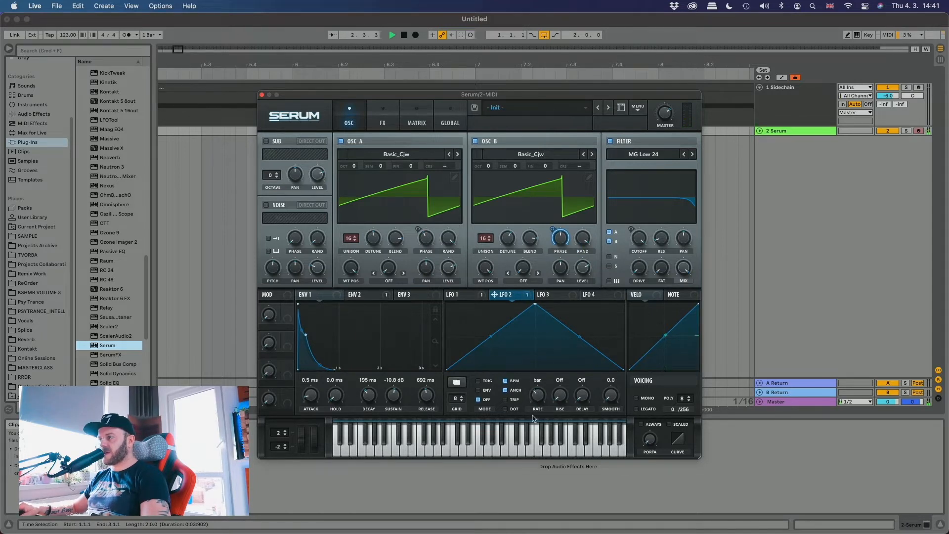
drag(535, 304, 534, 352)
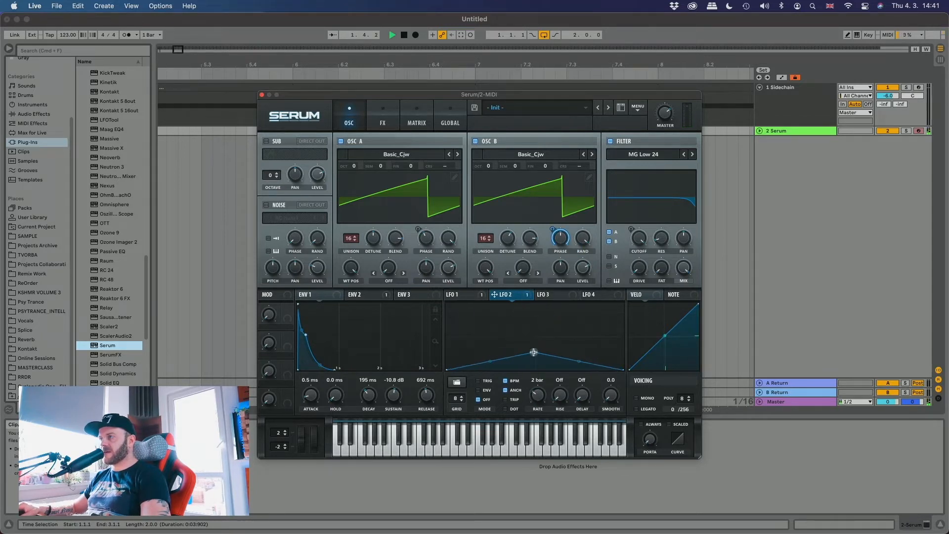
click(454, 296)
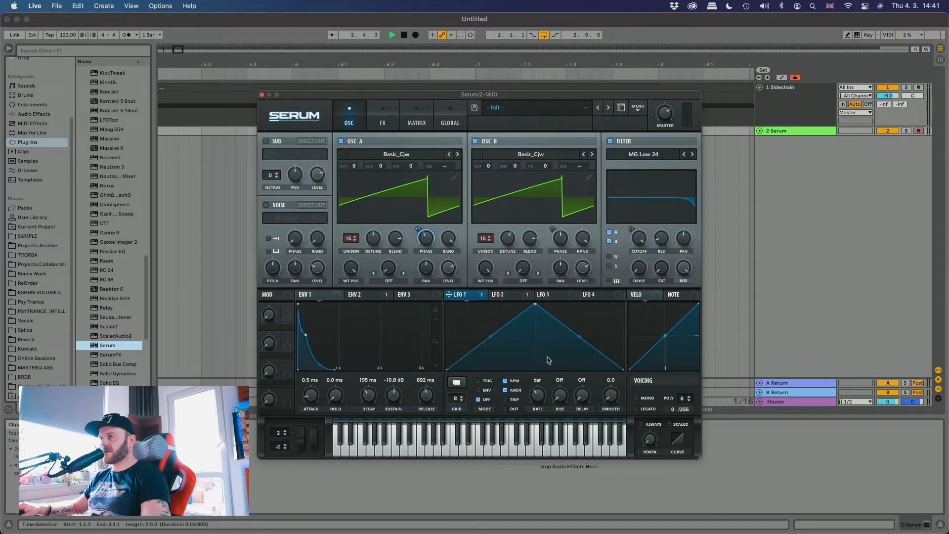
drag(535, 306, 535, 354)
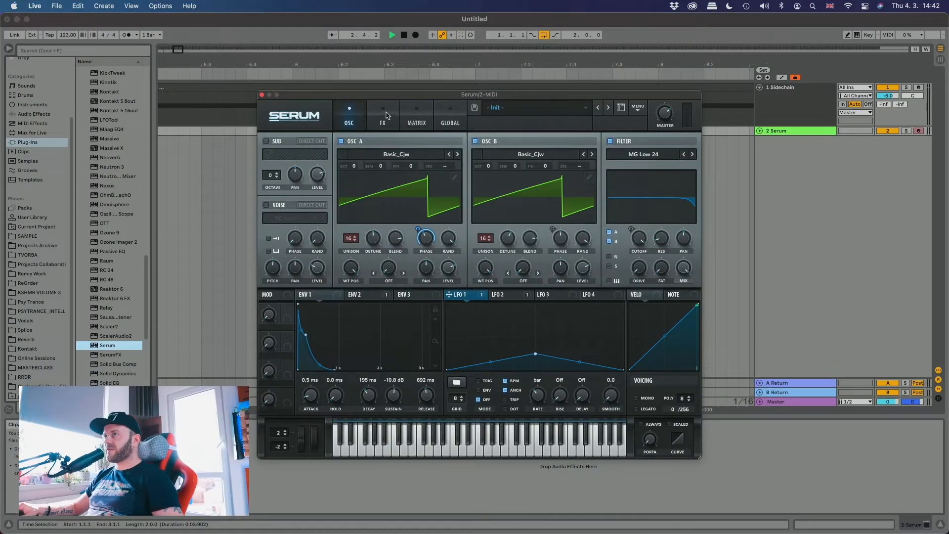
Step: Add the Chorus effect to the patch and adjust its mix
click(383, 116)
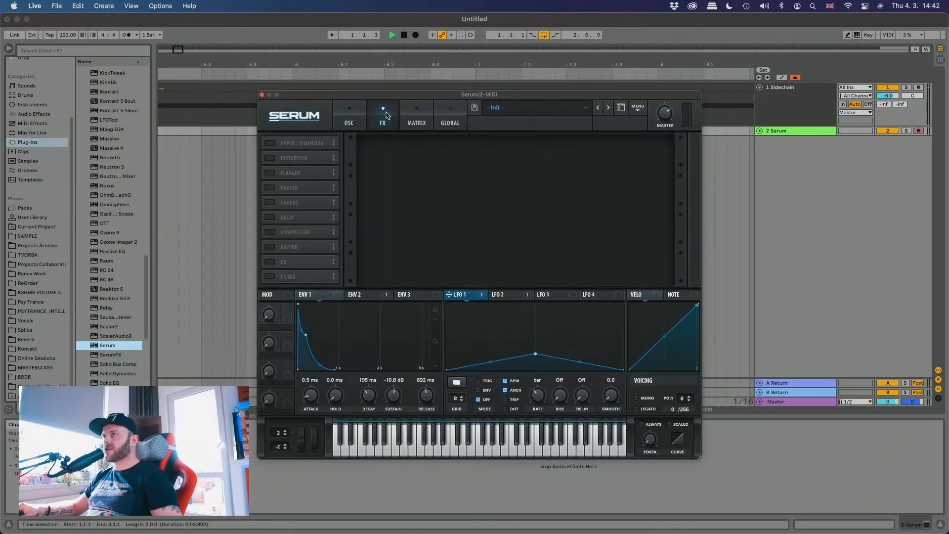
click(270, 203)
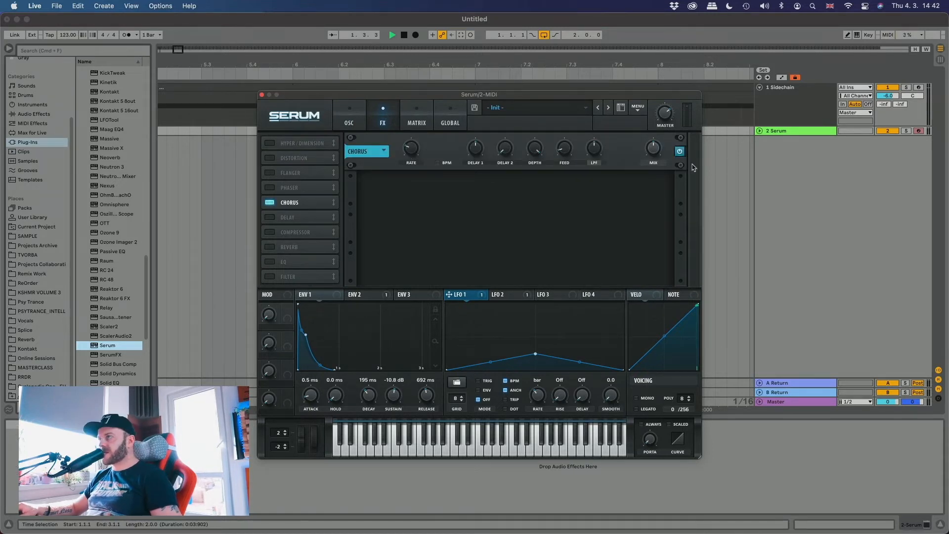
drag(657, 149, 655, 182)
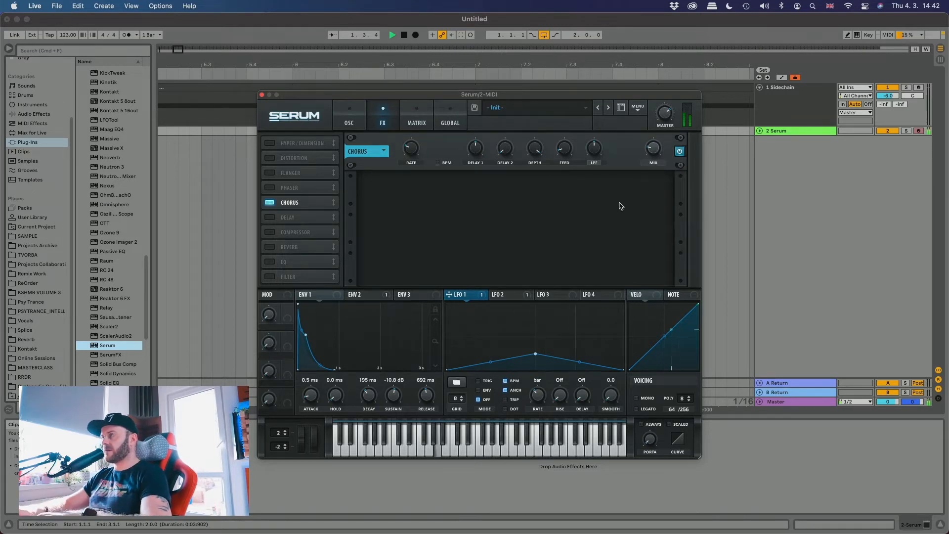
Step: Add the Delay effect with a dotted 1/8 right time, and narrow its filter around a higher frequency
click(295, 219)
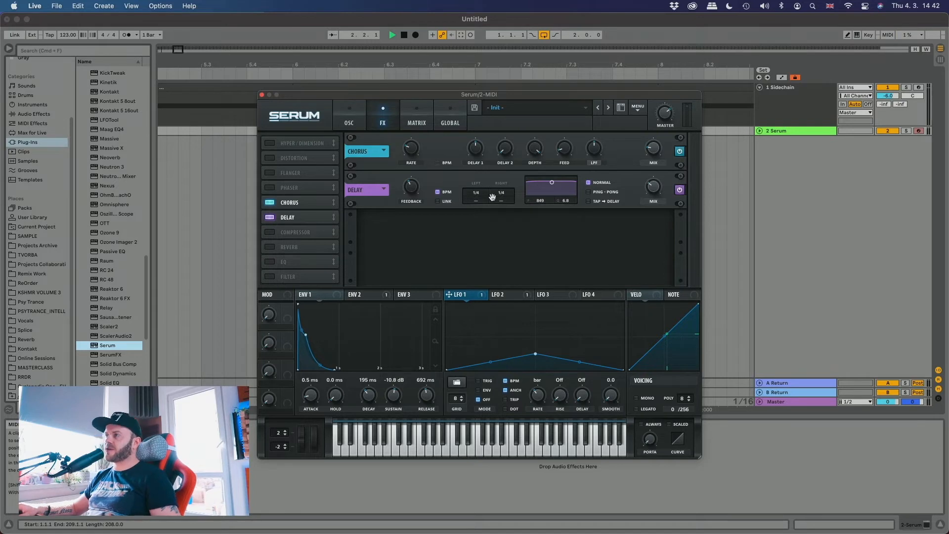
drag(501, 193, 509, 153)
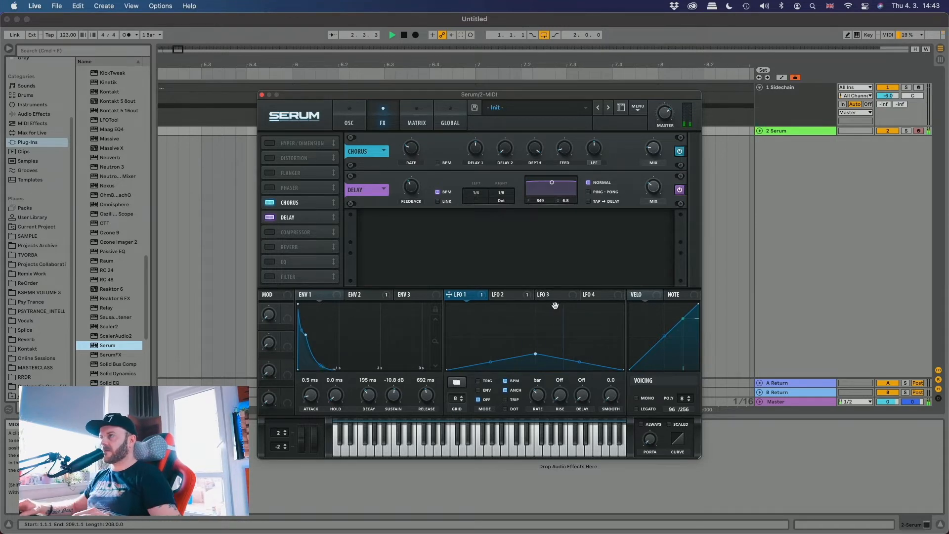
drag(553, 182, 564, 197)
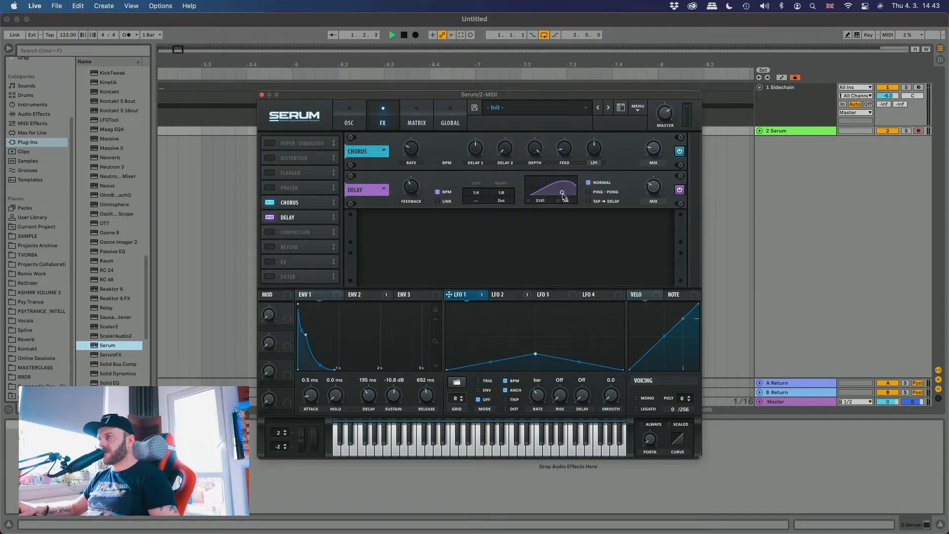
Step: Audition the delay's Ping-Pong mode, return it to Normal, and set its filter to 1998 with width 3.3 and its mix to 27%
click(599, 195)
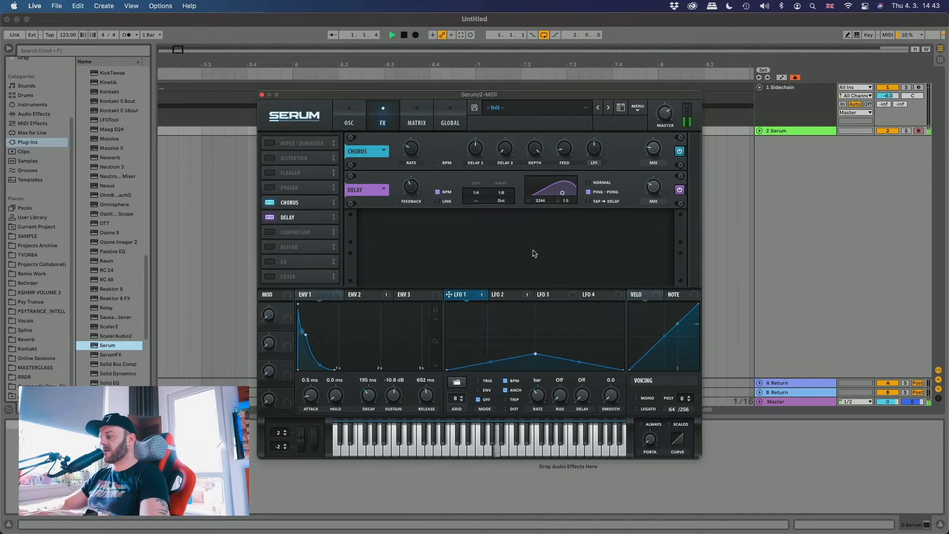
click(589, 183)
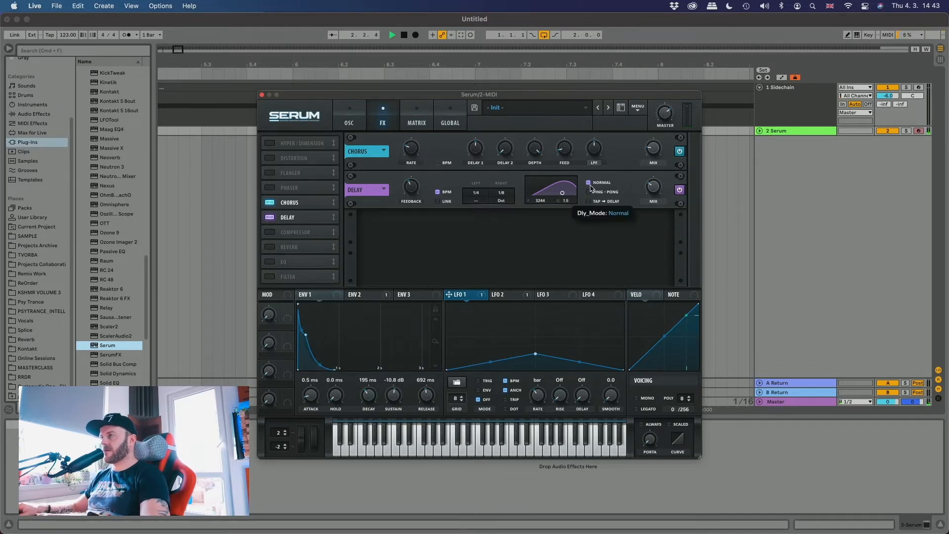
drag(563, 193, 560, 194)
mouse_move(653, 199)
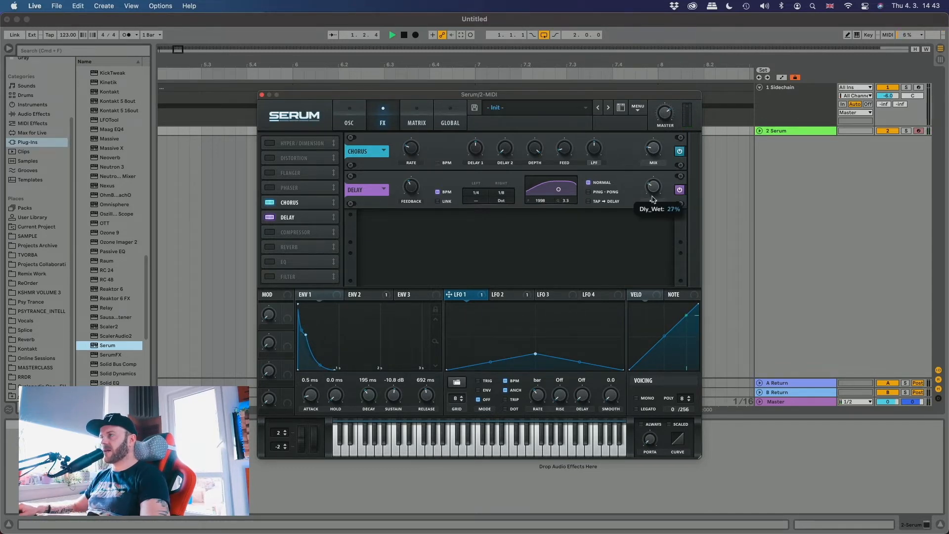
mouse_move(413, 200)
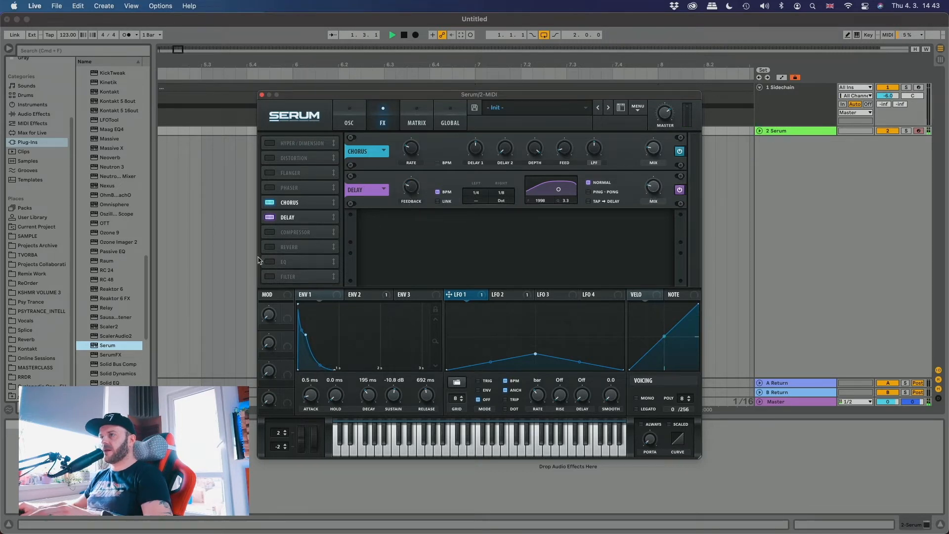
Step: Add the EQ effect, boosting a high shelf with a lower Q and a low band switched to the peak shape
click(305, 262)
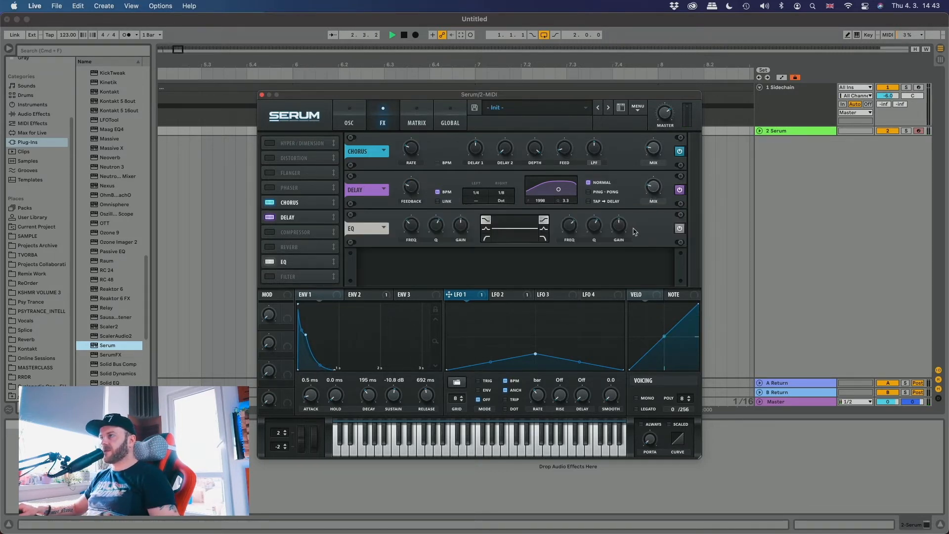
drag(626, 218, 600, 224)
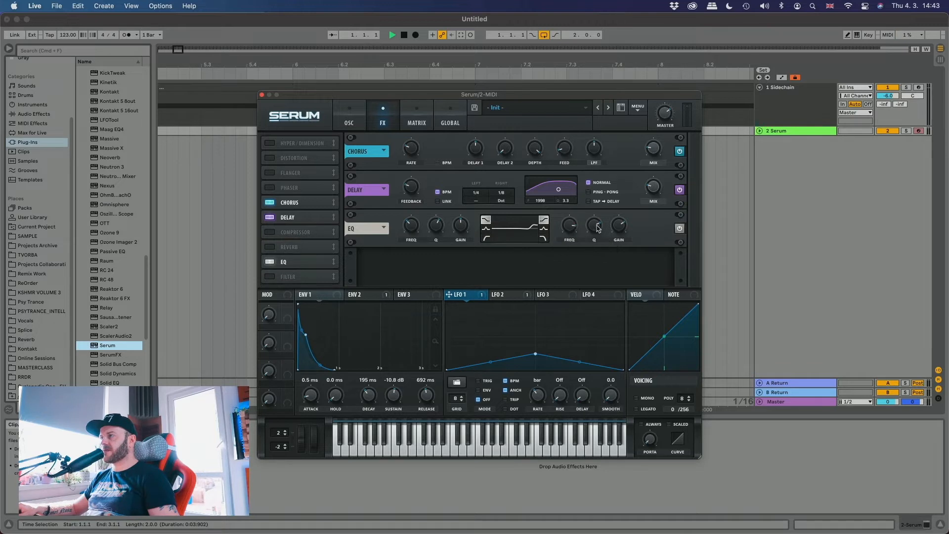
drag(597, 225, 592, 233)
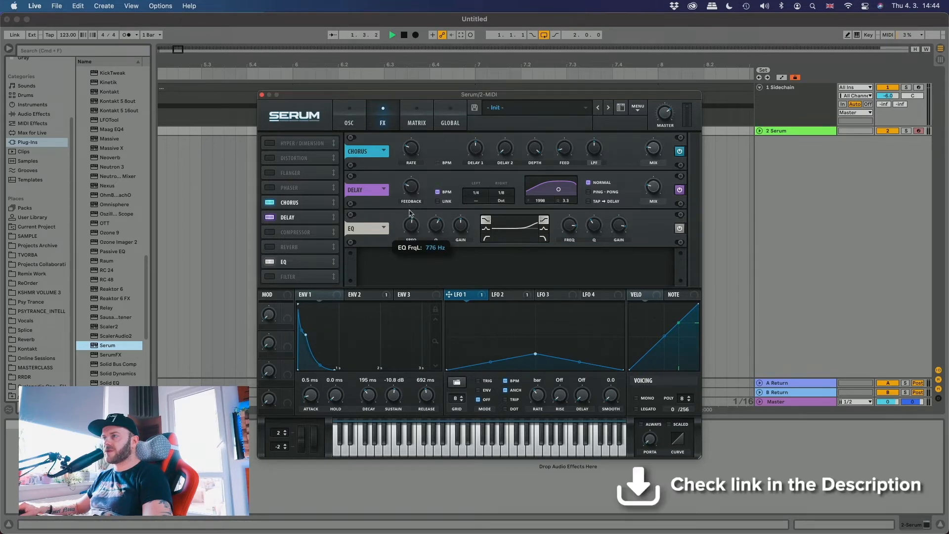
click(486, 228)
drag(464, 229, 465, 223)
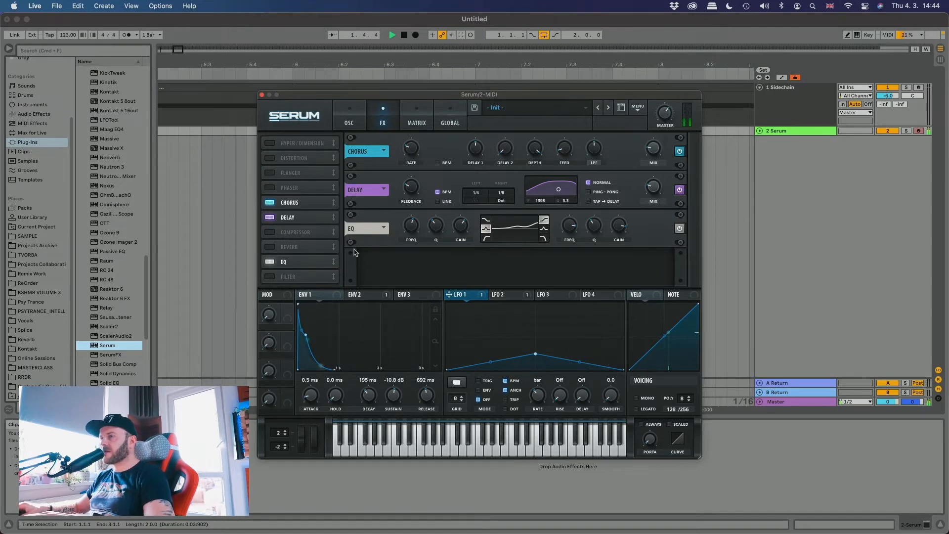
Step: Place the EQ ahead of the Reverb in the effects chain, and enable the Hall reverb with adjusted decay, low cut and high cut
drag(295, 247, 294, 265)
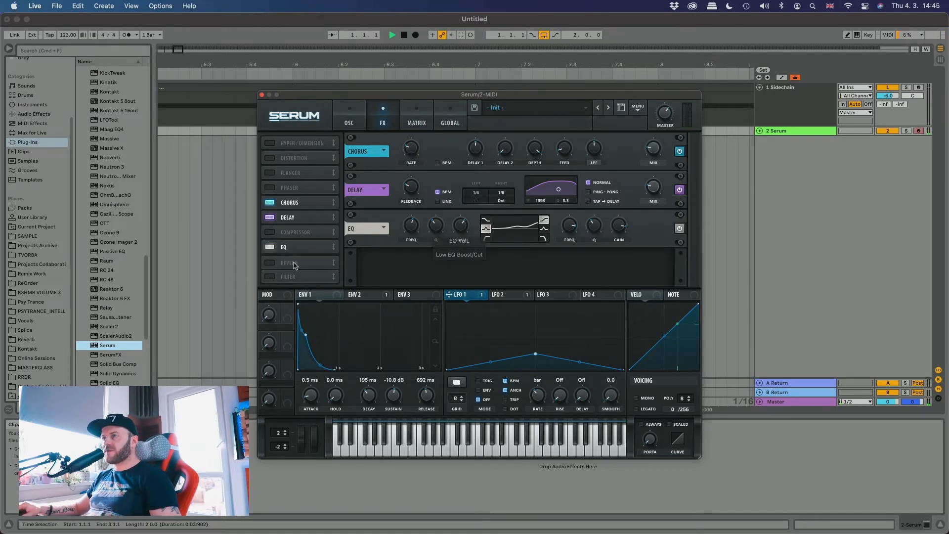
click(270, 261)
mouse_move(441, 267)
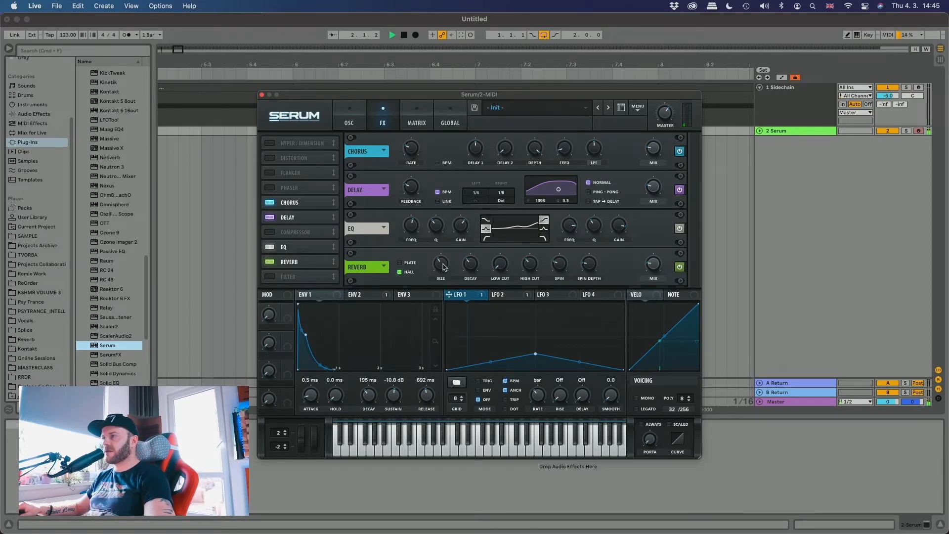
mouse_move(475, 266)
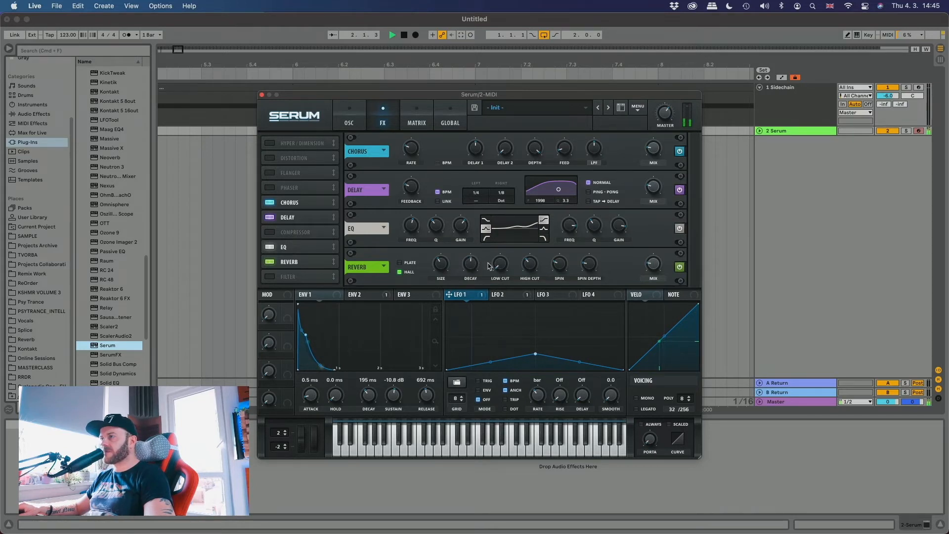
mouse_move(503, 262)
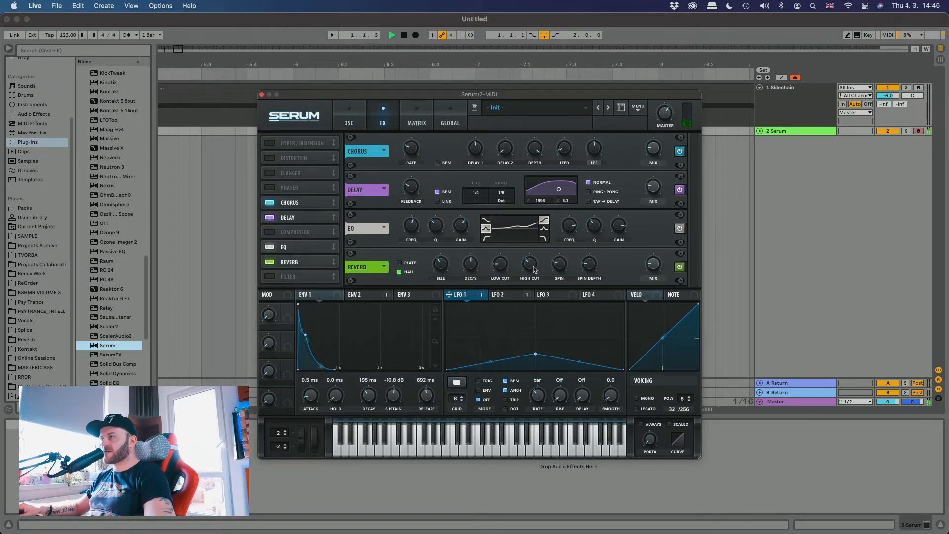
mouse_move(531, 267)
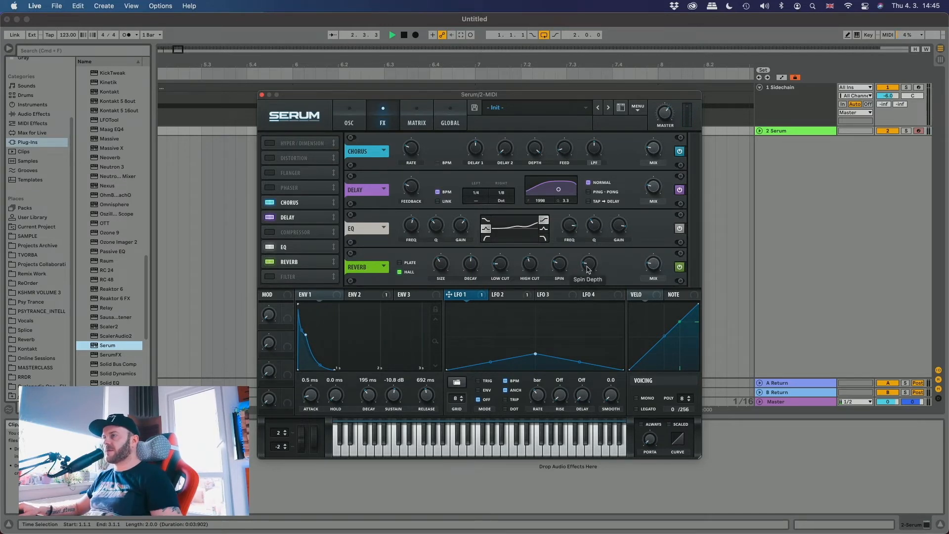
mouse_move(659, 260)
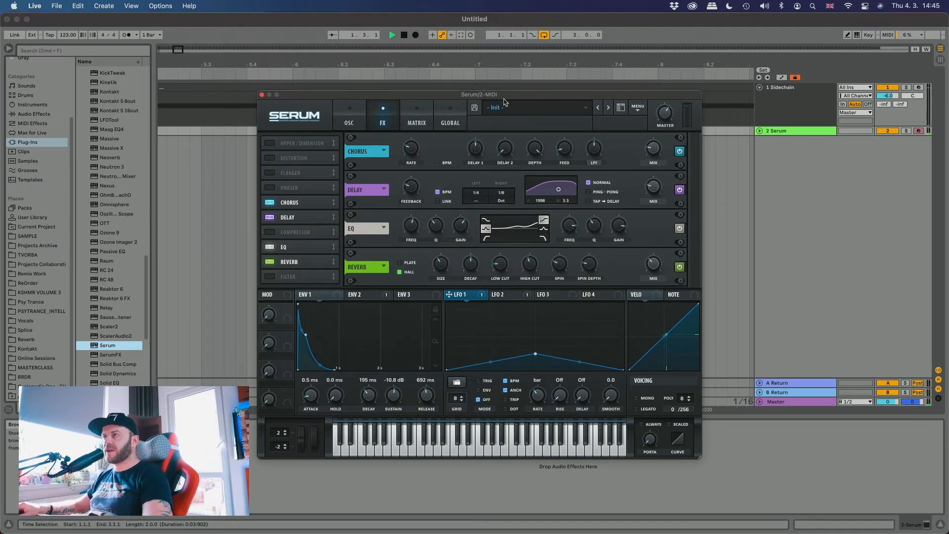
Step: Play the MIDI clip on the Serum track and raise the MG Low 24 filter's cutoff to 25 Hz
click(349, 111)
drag(640, 232, 601, 383)
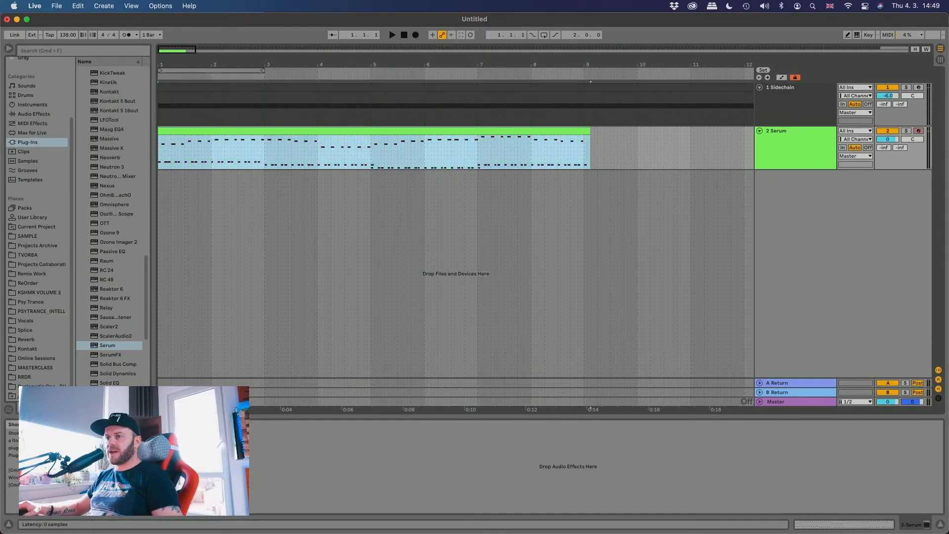
click(179, 425)
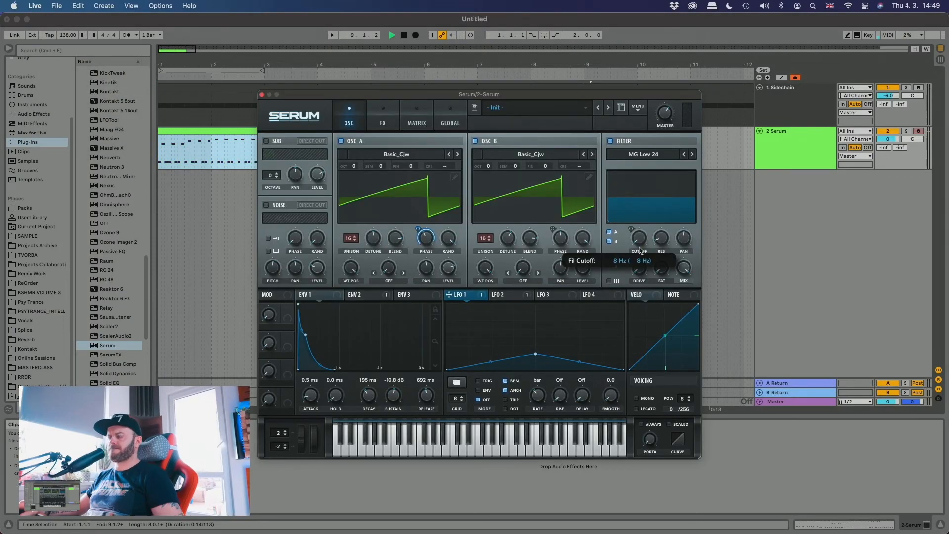
key(space)
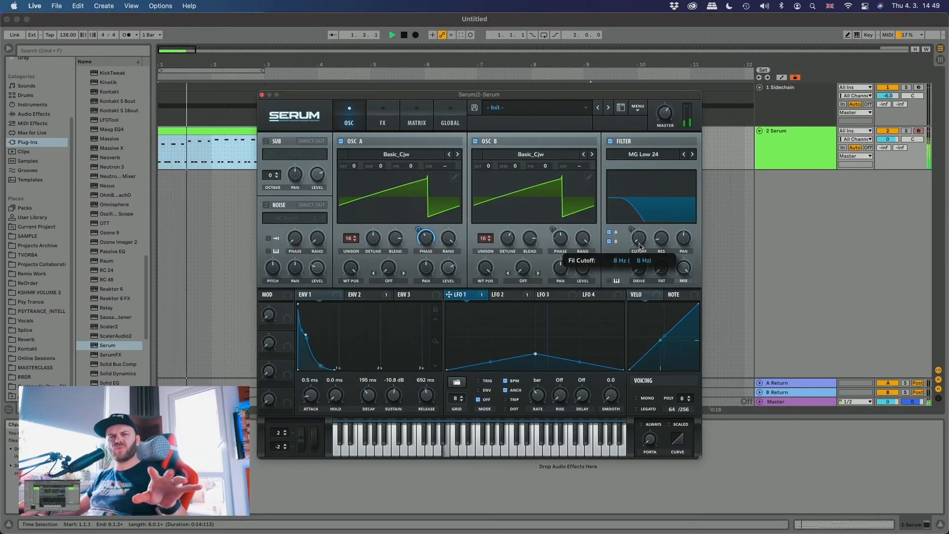
drag(640, 246, 644, 230)
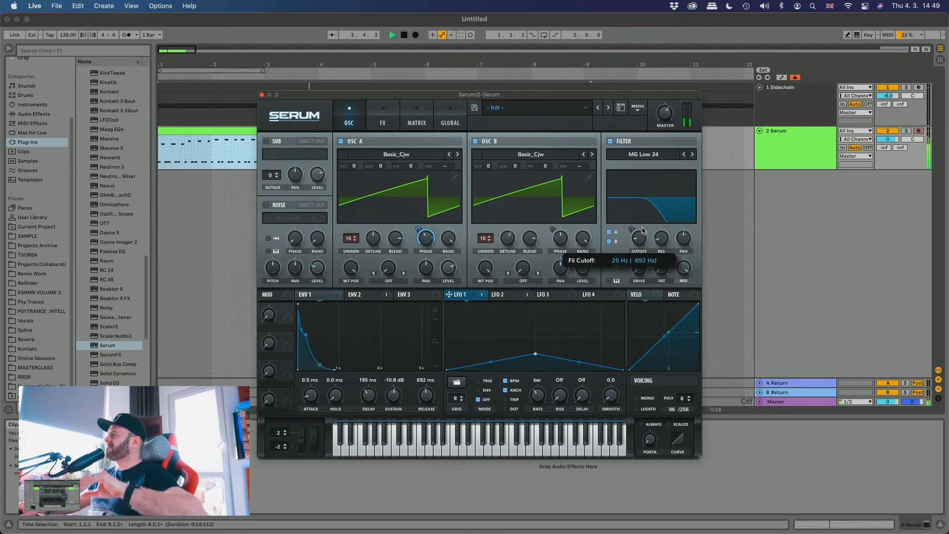